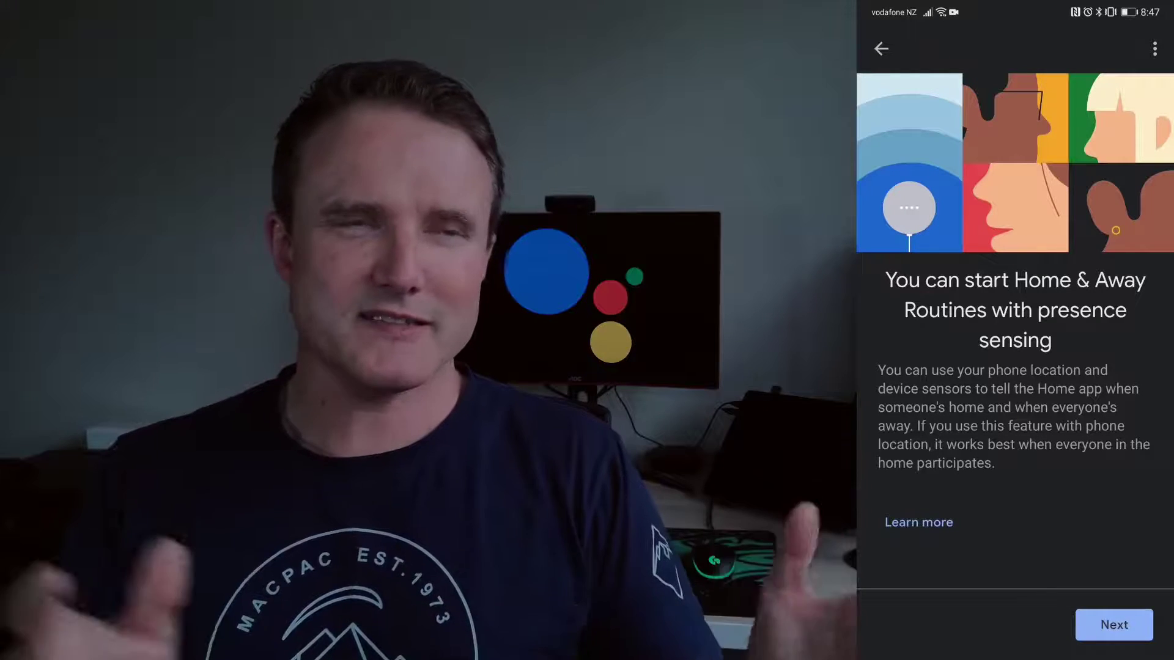
Continue past the presence-sensing intro and the empty device selection page.
left_click(1113, 624)
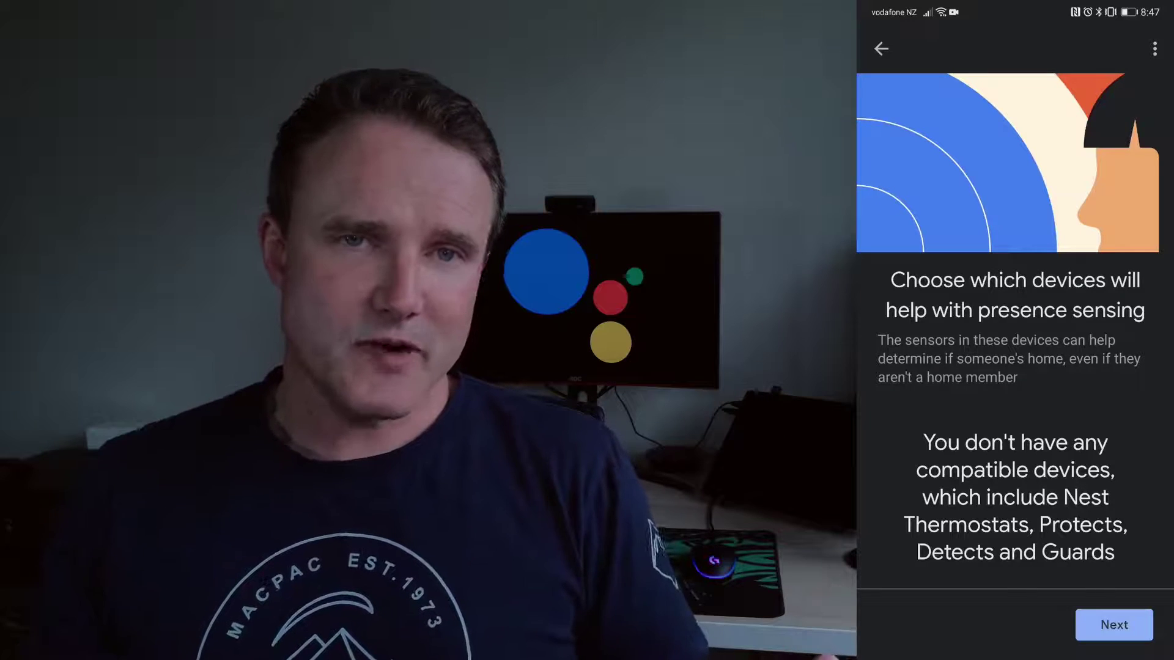
scroll(1014, 367, "down", 2)
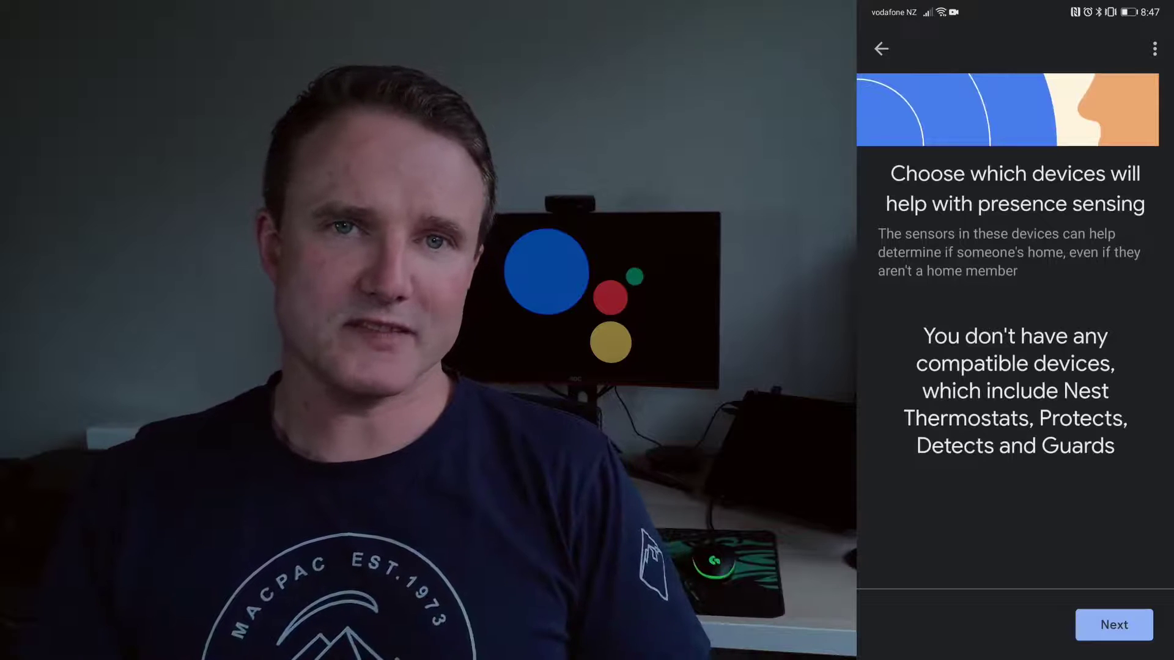
left_click(1115, 625)
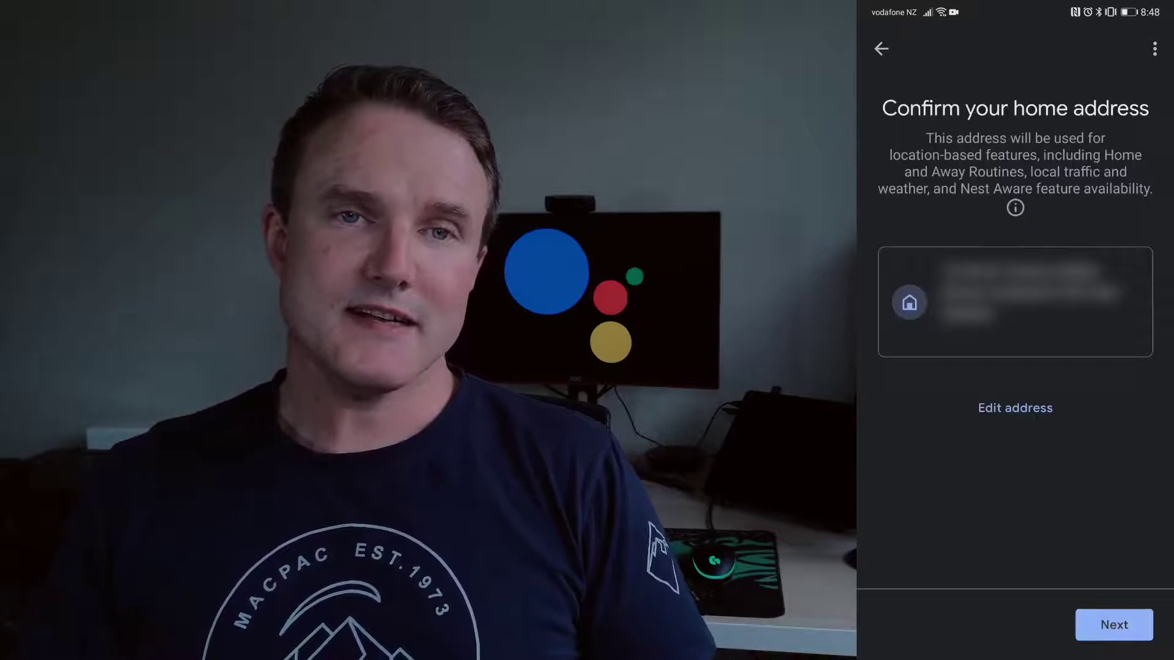
Accept the displayed home address and confirm the home location on the map.
left_click(1115, 625)
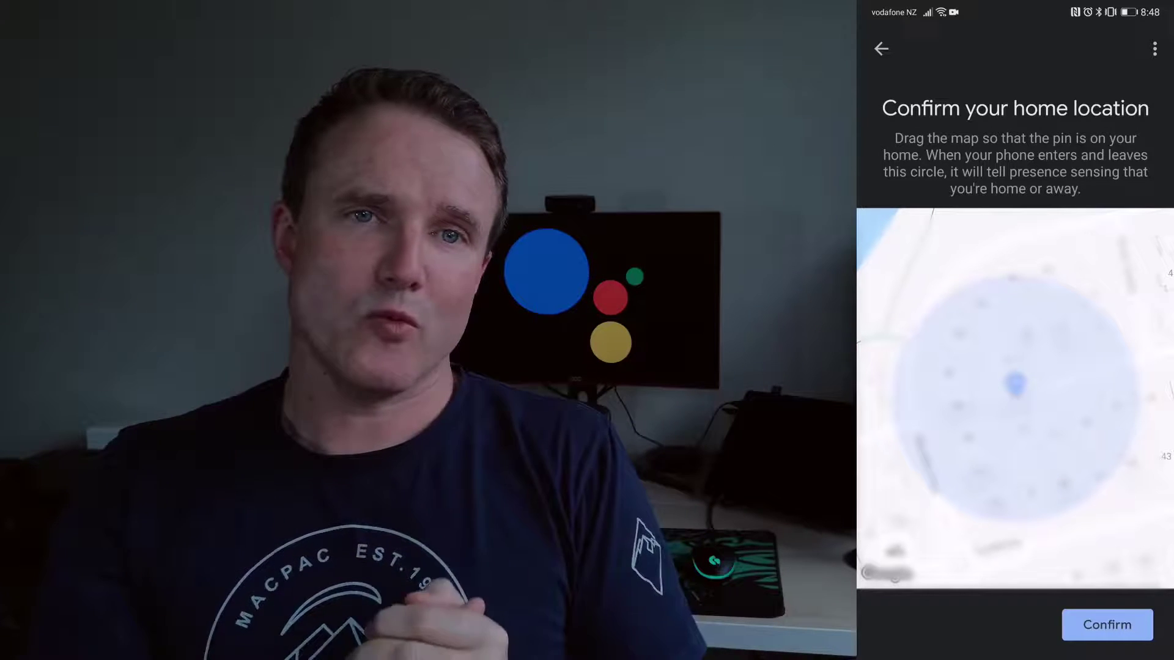
left_click(1107, 625)
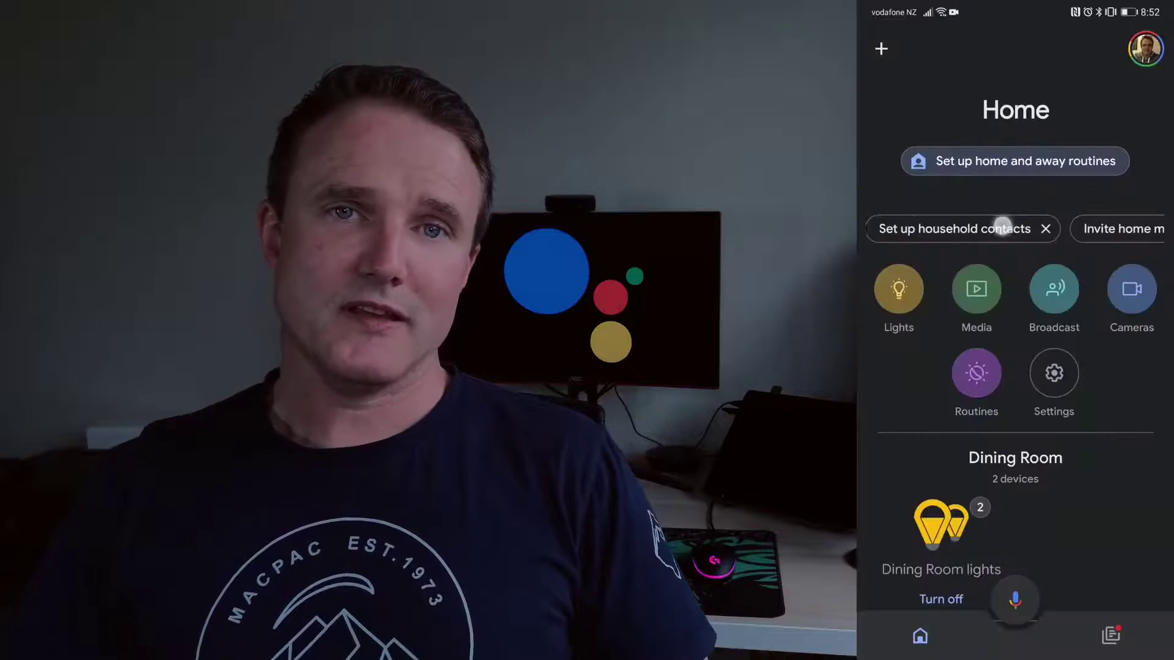
Invite a suggested contact's email as a household member, accepting the sharing warning.
left_click(1038, 228)
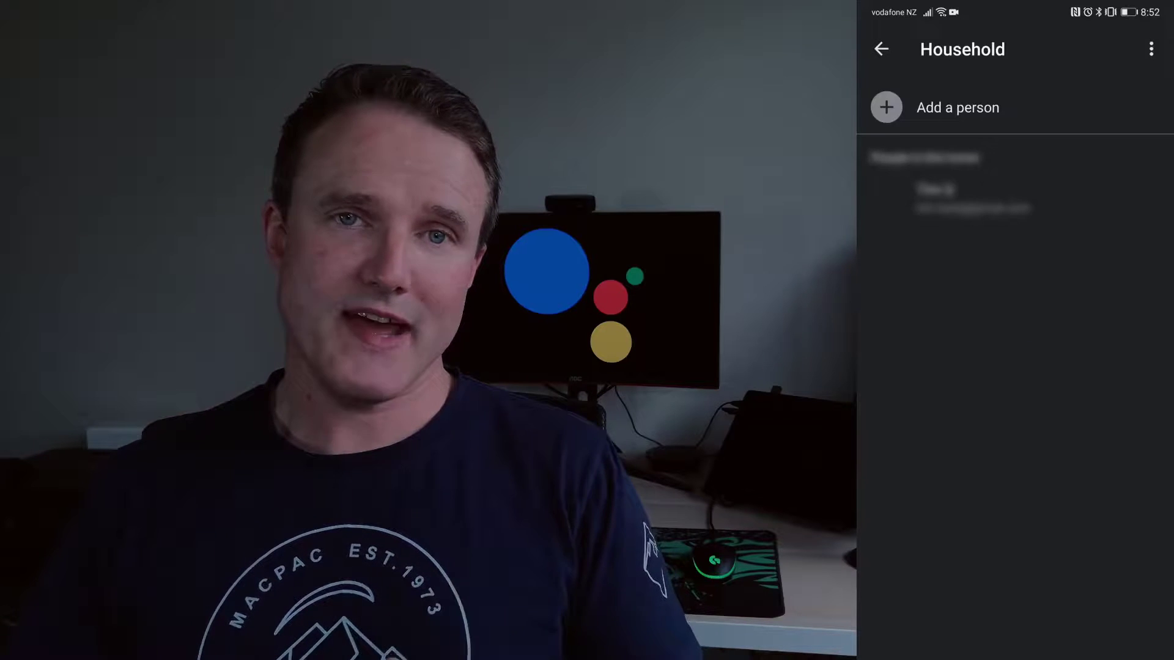
left_click(958, 107)
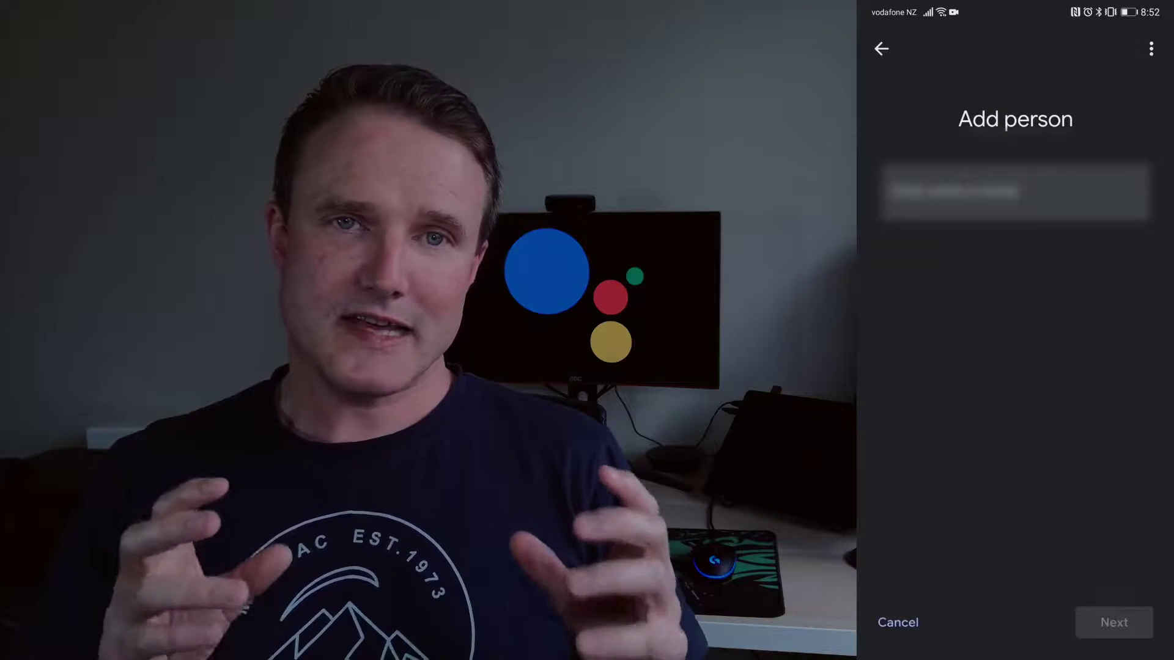
left_click(1015, 192)
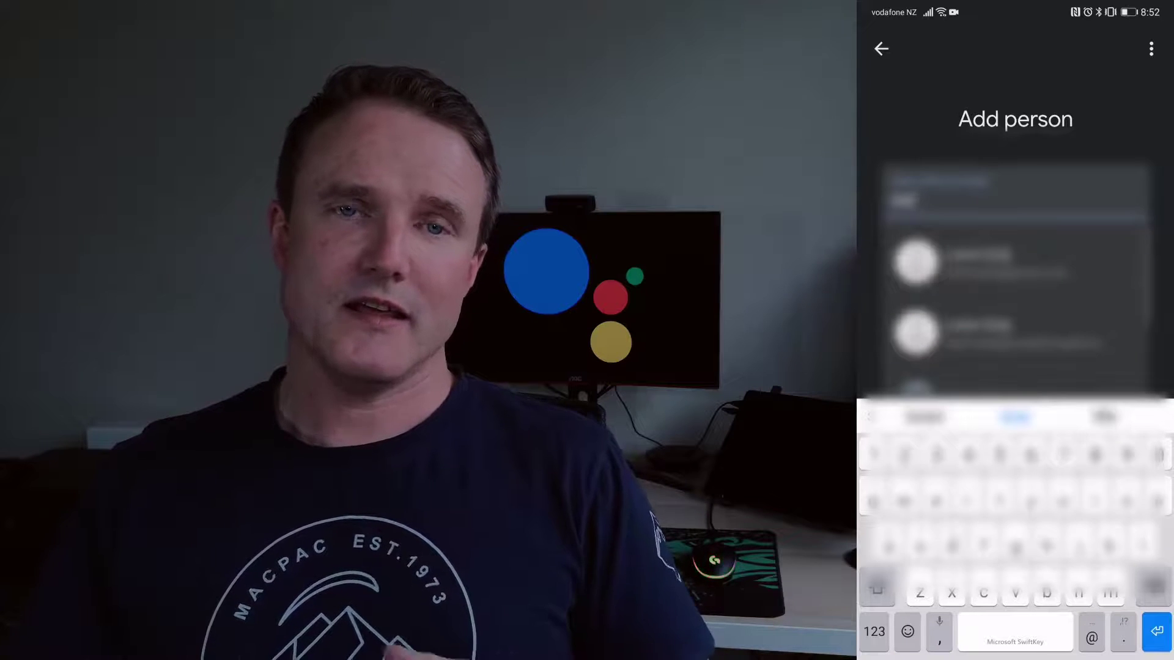
left_click(1009, 266)
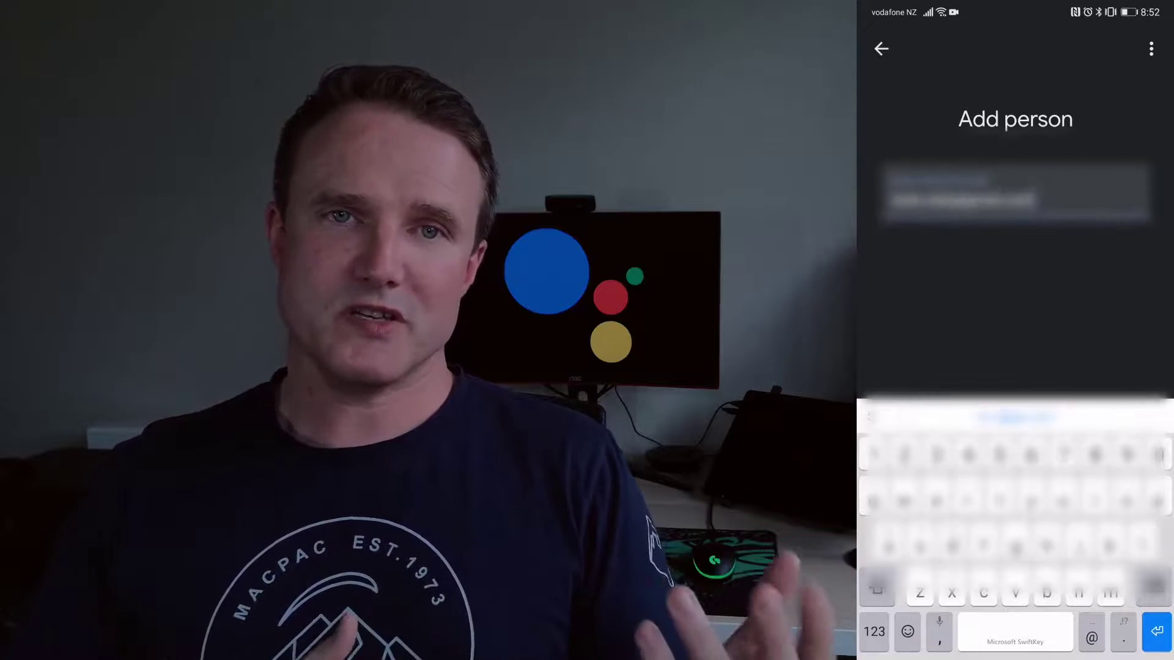
left_click(1157, 631)
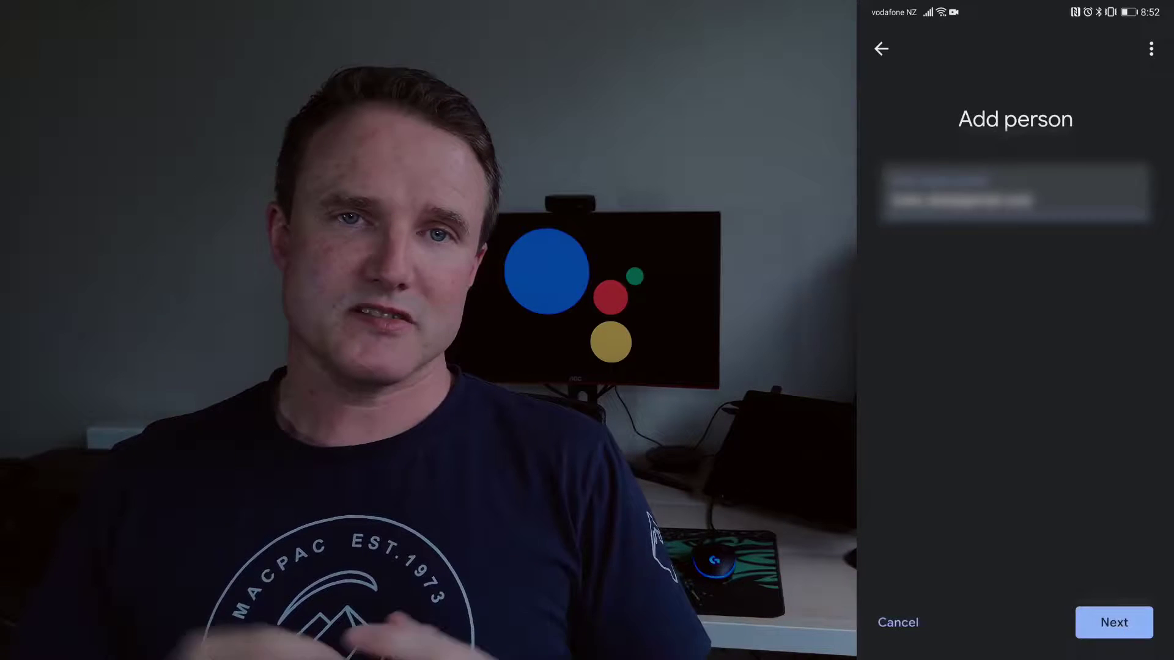
left_click(1115, 622)
scroll(1015, 367, "down", 5)
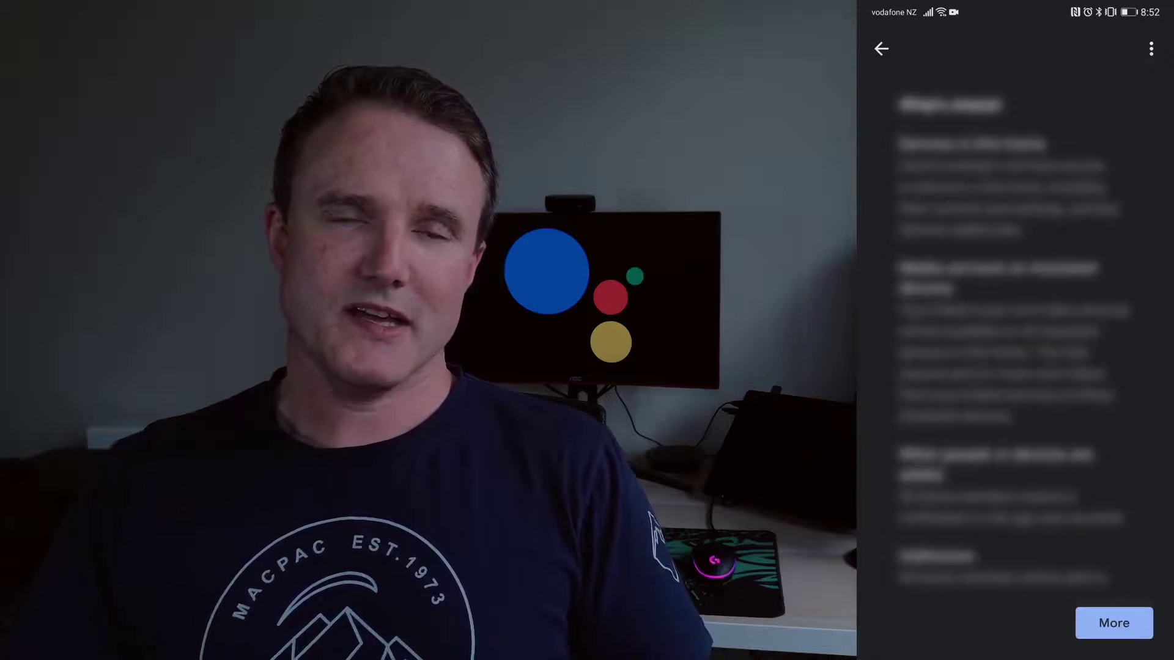
scroll(1015, 367, "down", 5)
scroll(1015, 367, "down", 5)
scroll(1016, 367, "down", 5)
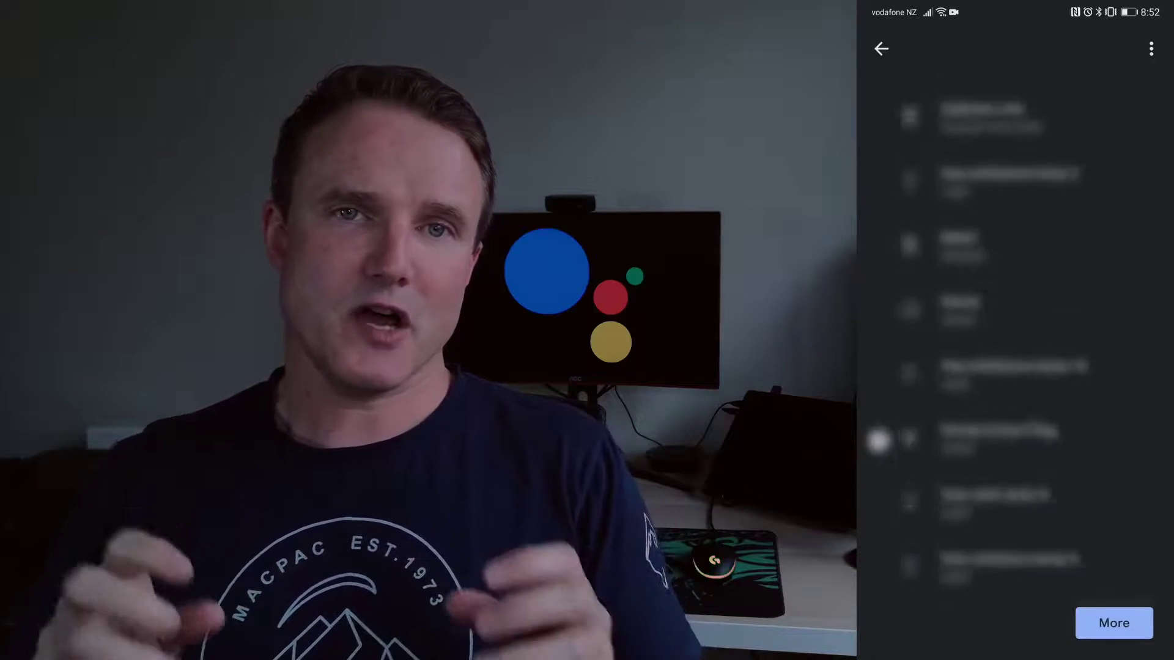
scroll(1015, 367, "up", 10)
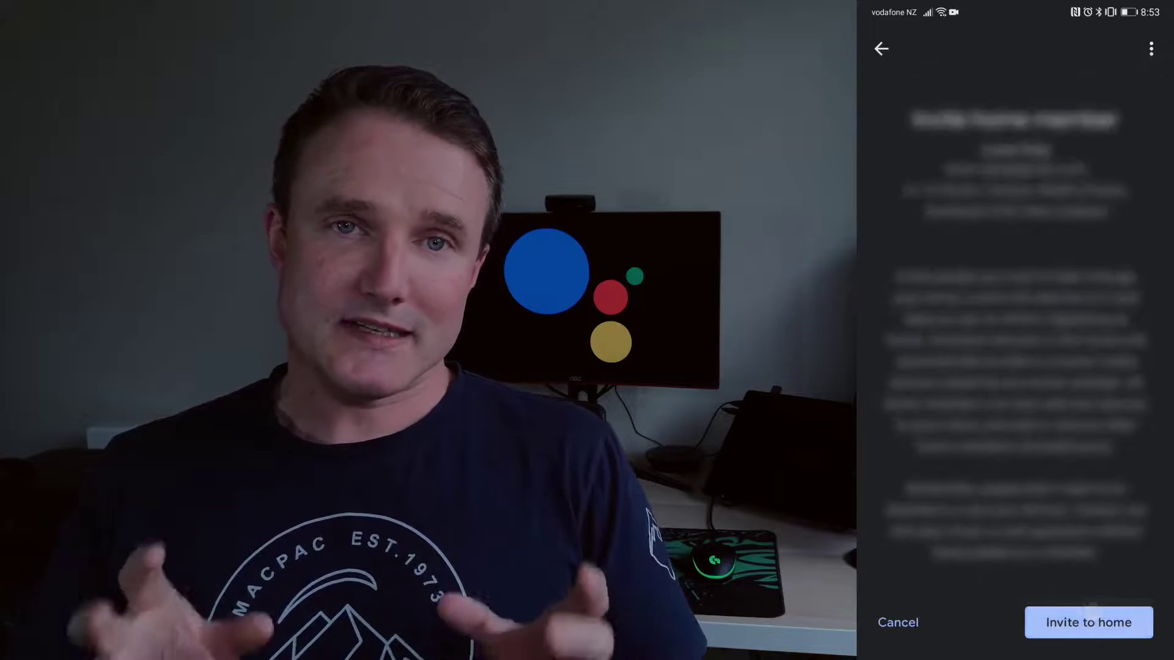
left_click(1089, 622)
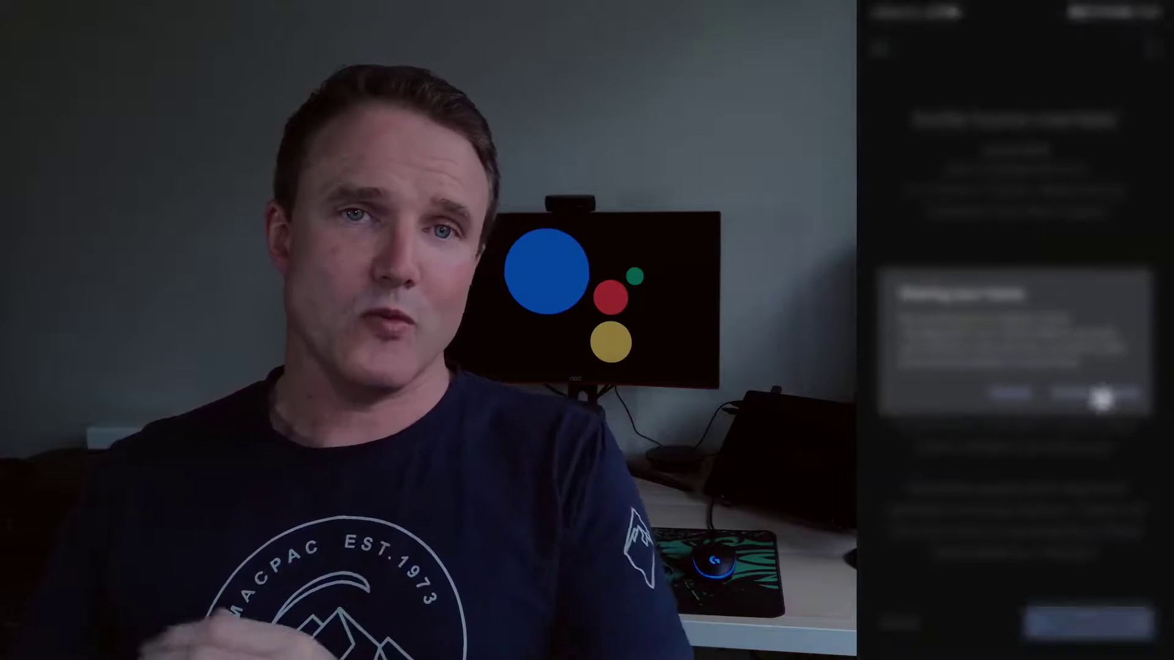
left_click(1097, 395)
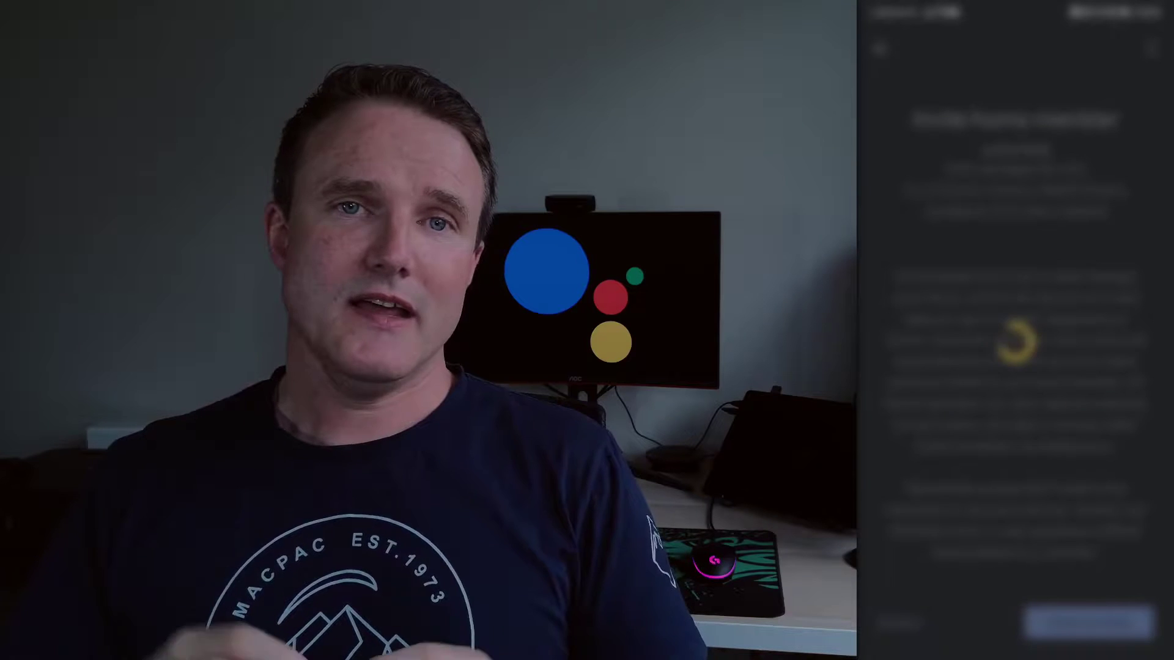